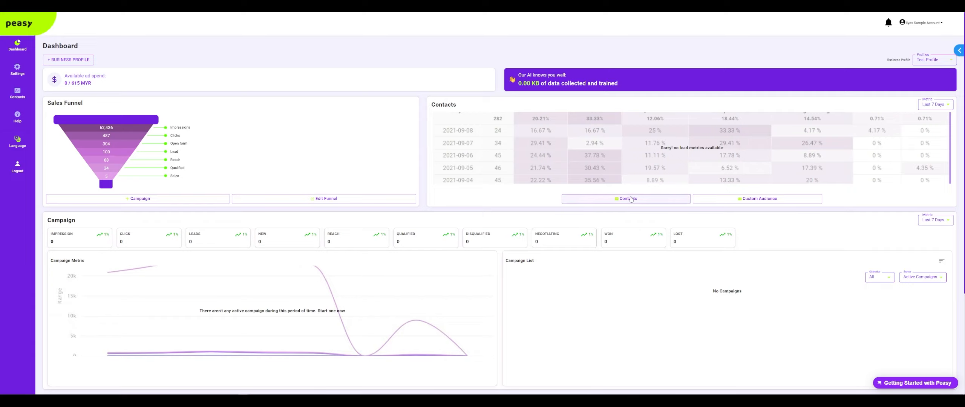
# - Open the contacts listing and examine the first contact's details, from name and phone through to colour, status and product
pyautogui.click(631, 199)
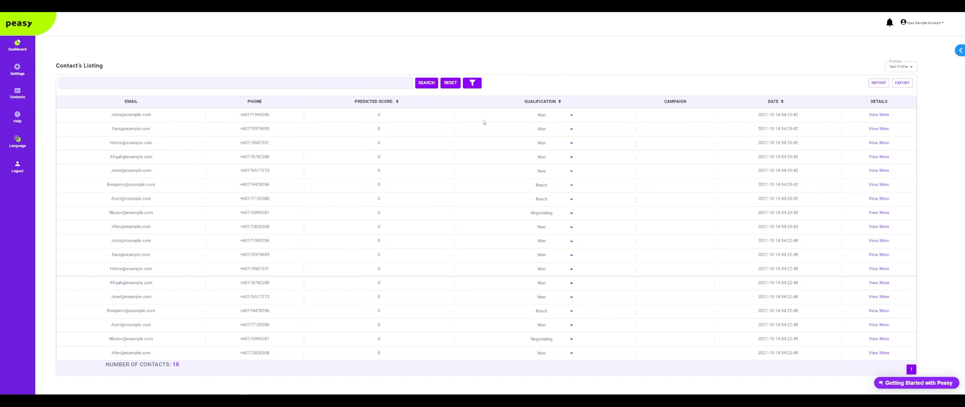
pyautogui.click(879, 115)
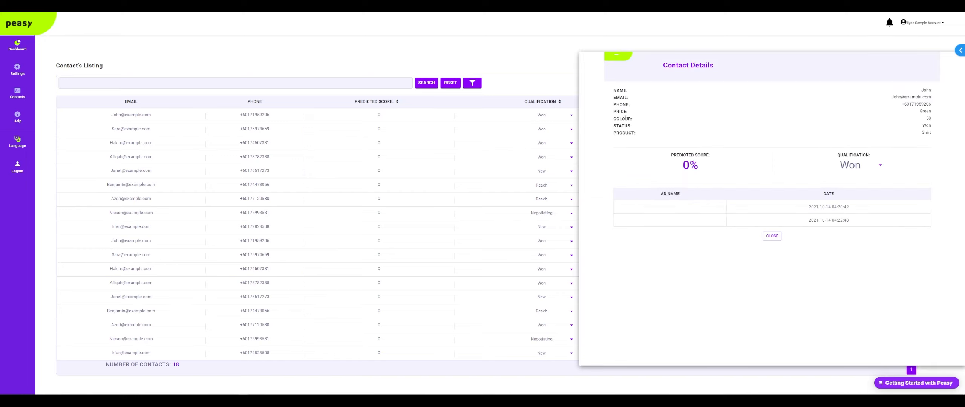
pyautogui.moveTo(617, 111); pyautogui.dragTo(646, 121)
pyautogui.click(632, 118)
pyautogui.doubleClick(617, 91)
pyautogui.moveTo(616, 104); pyautogui.dragTo(635, 107)
pyautogui.moveTo(616, 111); pyautogui.dragTo(625, 110)
pyautogui.moveTo(614, 119); pyautogui.dragTo(636, 139)
pyautogui.moveTo(921, 133); pyautogui.dragTo(928, 133)
pyautogui.click(619, 57)
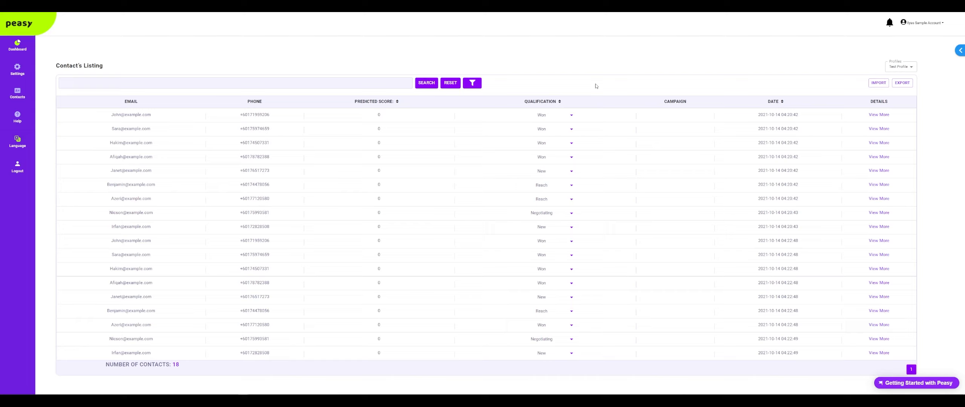
# - Go back to the dashboard, open the Custom Audience list and review the existing audiences
pyautogui.click(16, 46)
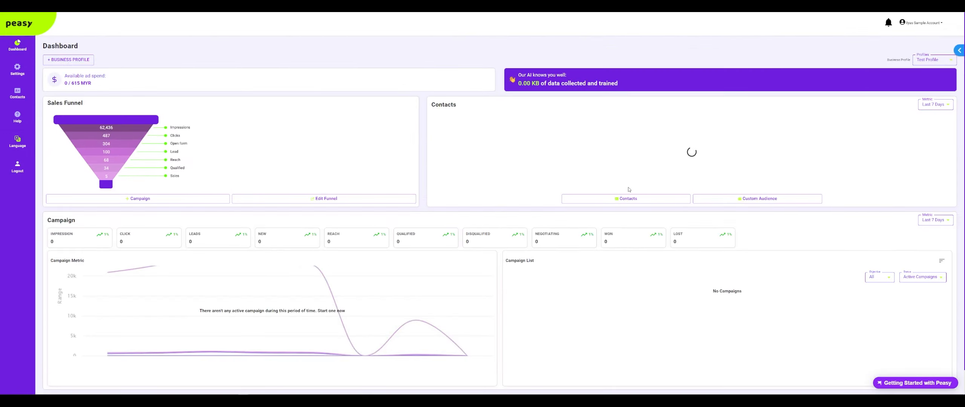
pyautogui.click(743, 201)
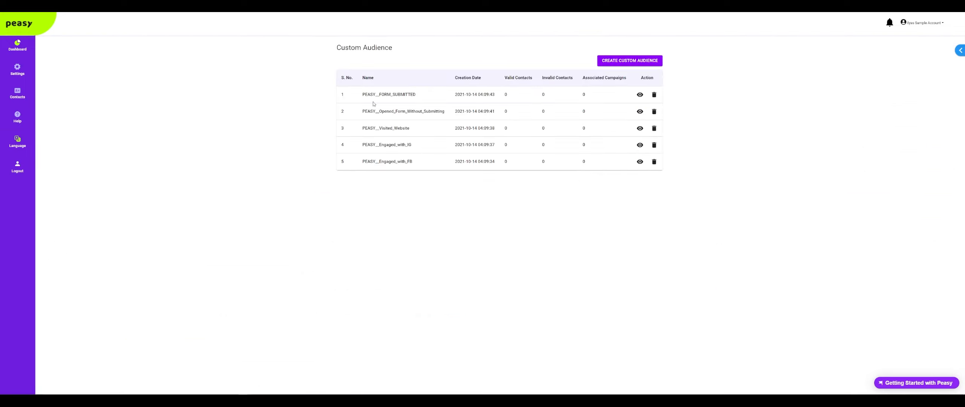
pyautogui.moveTo(360, 94); pyautogui.dragTo(692, 178)
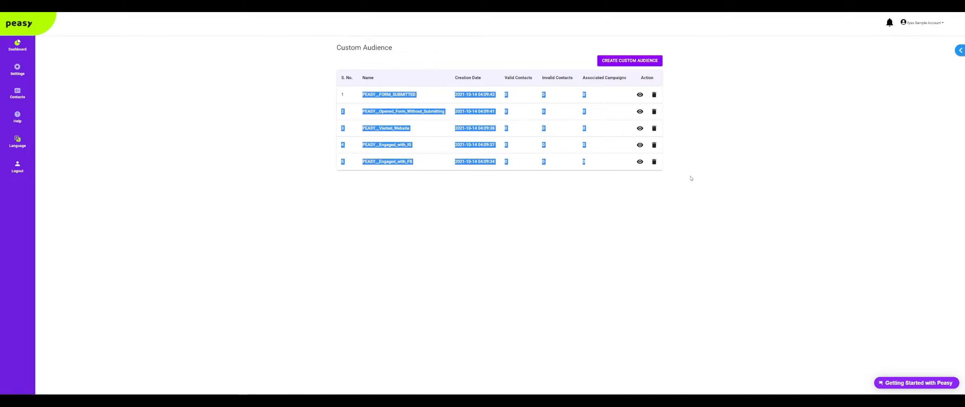
pyautogui.click(565, 215)
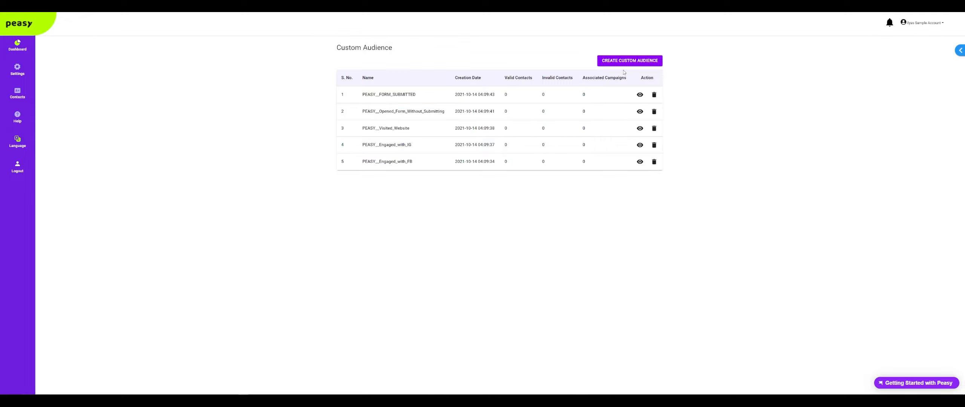
# - Start a new custom audience and name it "Test Custom Audience"
pyautogui.click(641, 63)
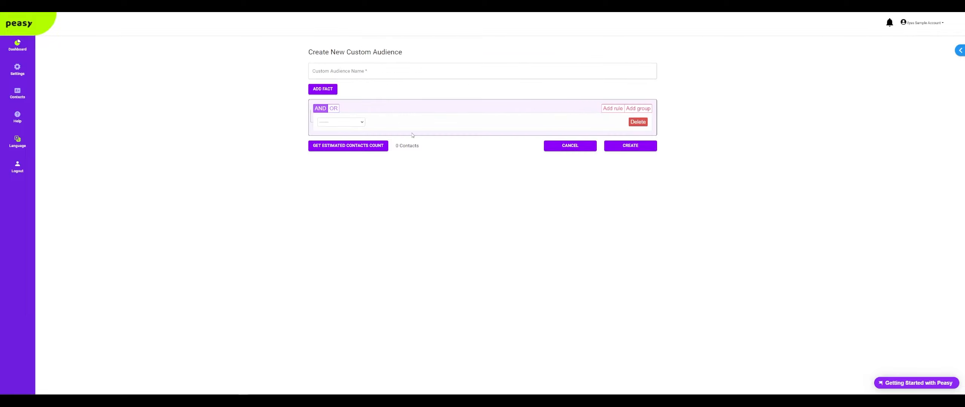
pyautogui.click(363, 71)
pyautogui.write('Te')
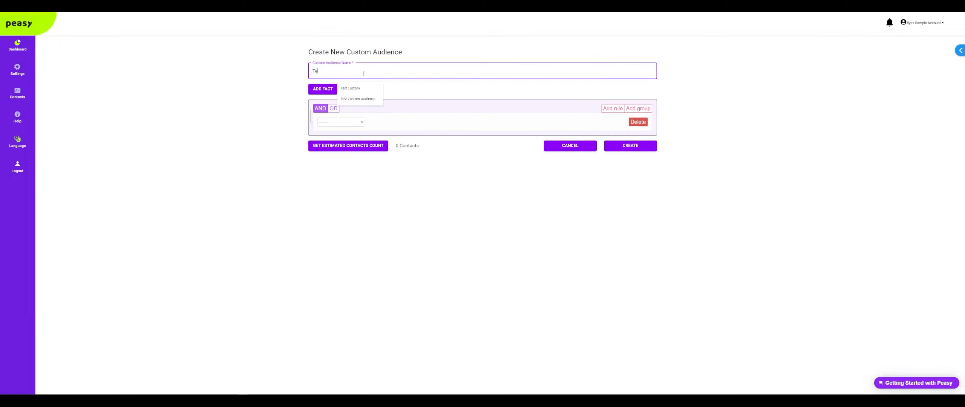
pyautogui.write('st Custom ad')
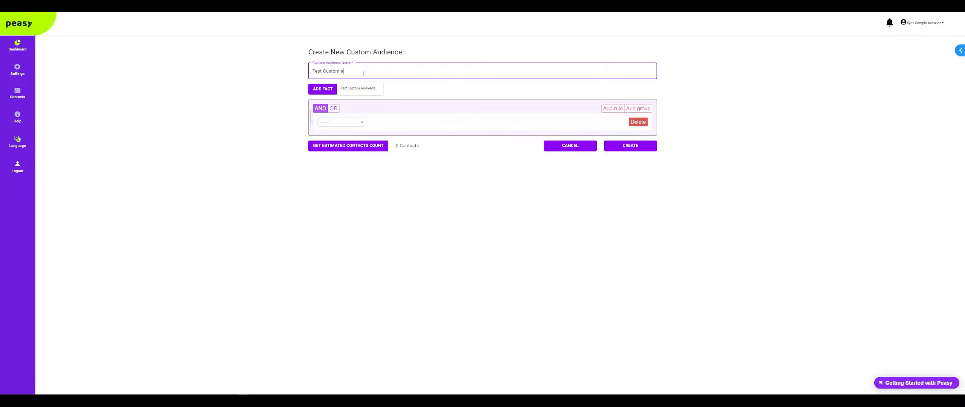
pyautogui.press('BackSpace')
pyautogui.press('BackSpace')
pyautogui.write('Audience')
pyautogui.click(256, 110)
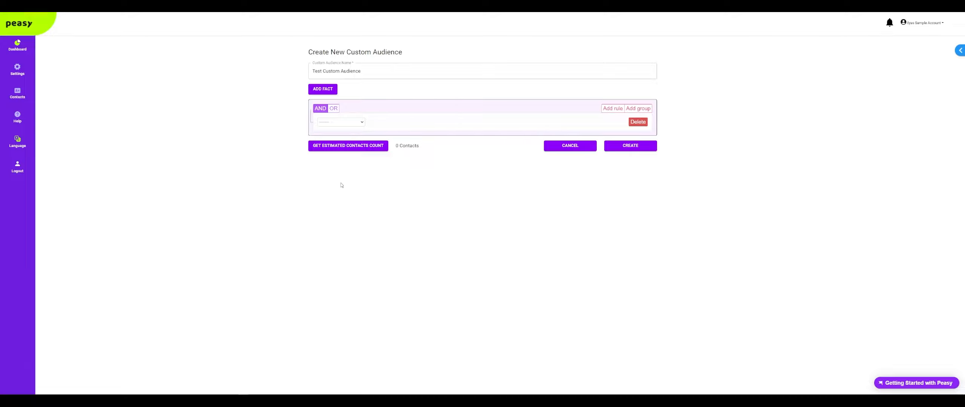
# - Add a fact of type String with the fact ID "colour" and the fact label "colour", and save it
pyautogui.click(327, 94)
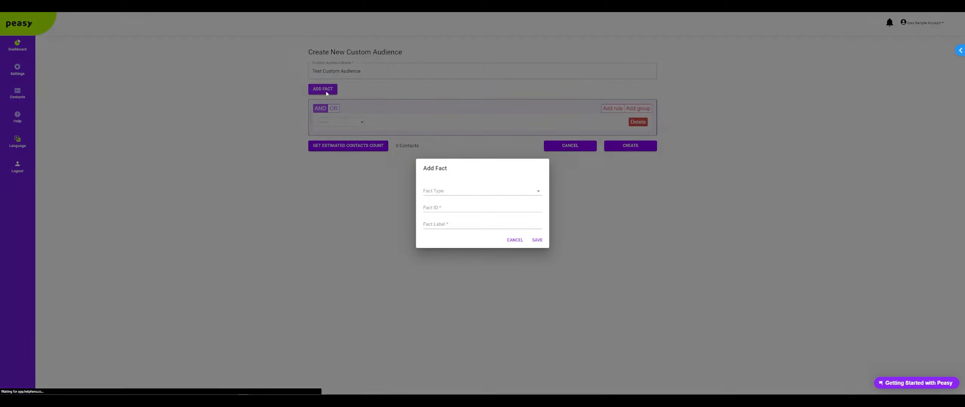
pyautogui.click(456, 194)
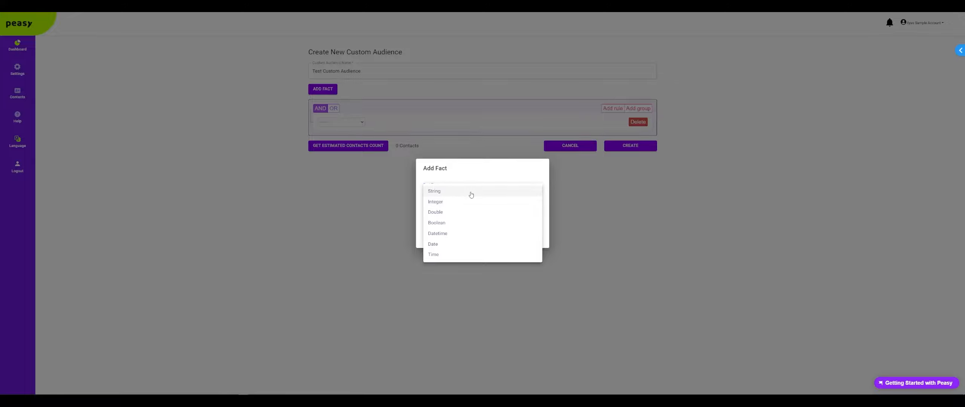
pyautogui.click(471, 192)
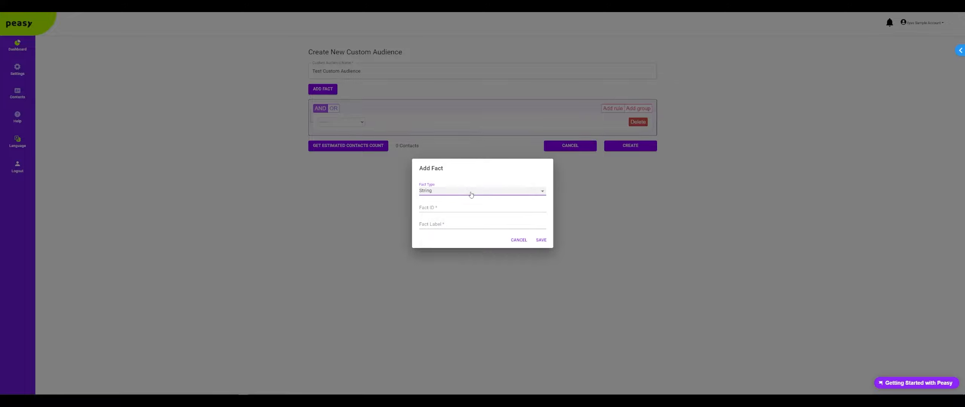
pyautogui.click(449, 210)
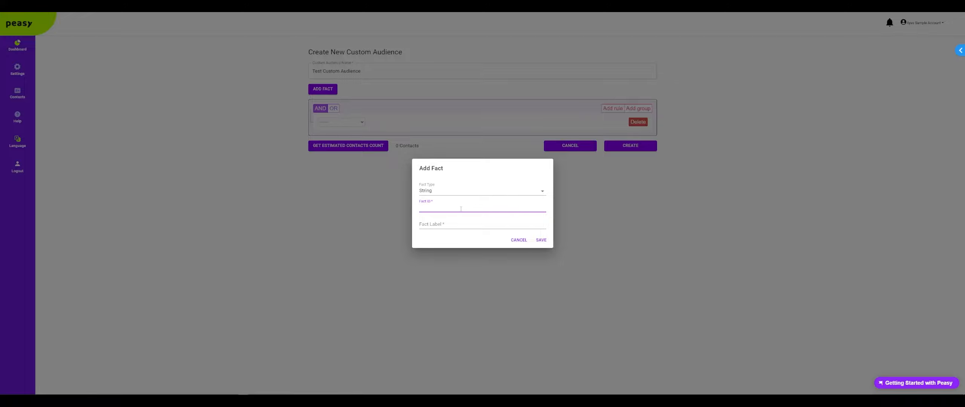
pyautogui.write('colour')
pyautogui.click(438, 227)
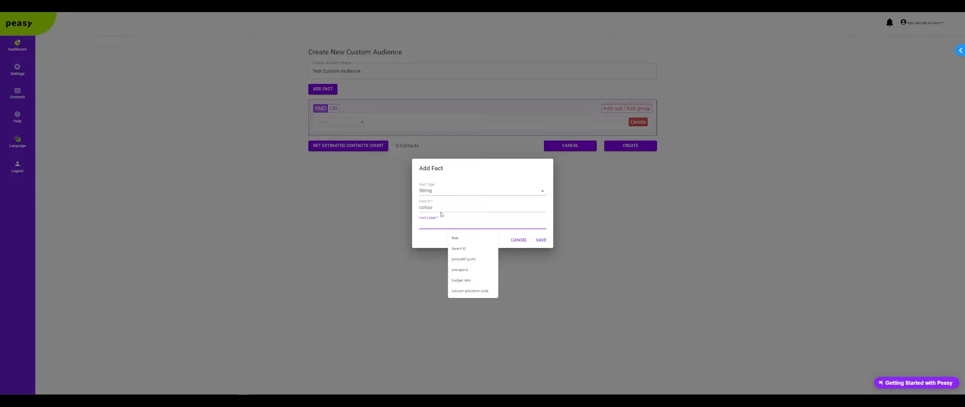
pyautogui.click(441, 211)
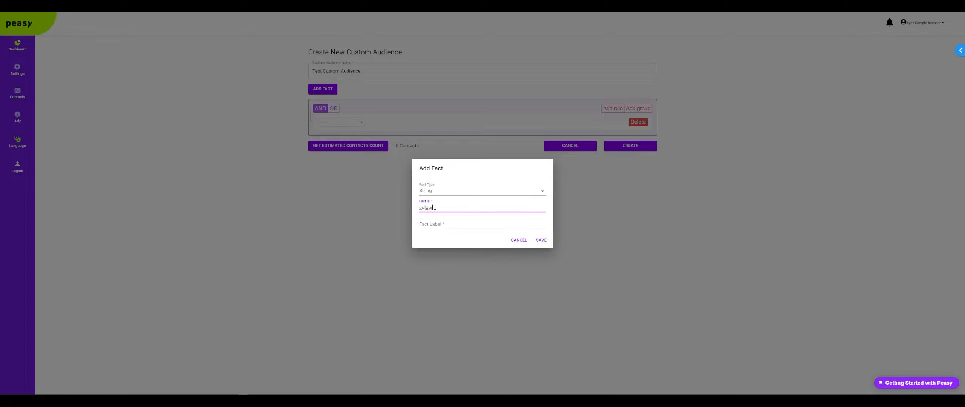
pyautogui.moveTo(434, 208); pyautogui.dragTo(418, 208)
pyautogui.click(432, 226)
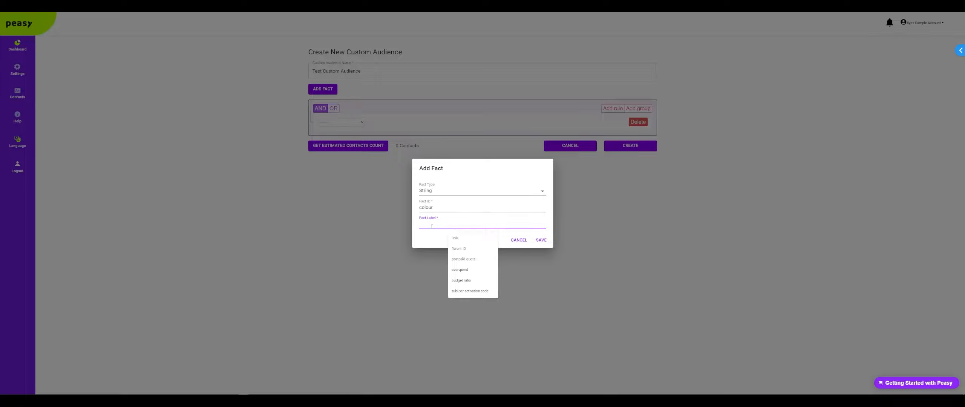
pyautogui.write('colour')
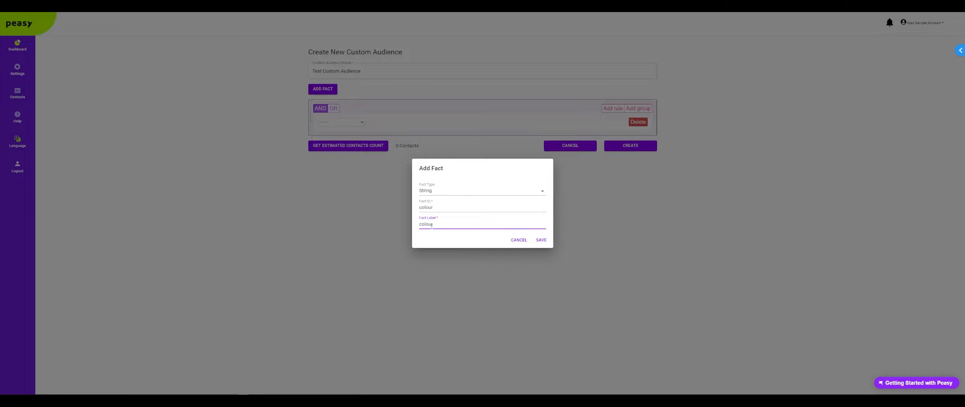
pyautogui.click(542, 241)
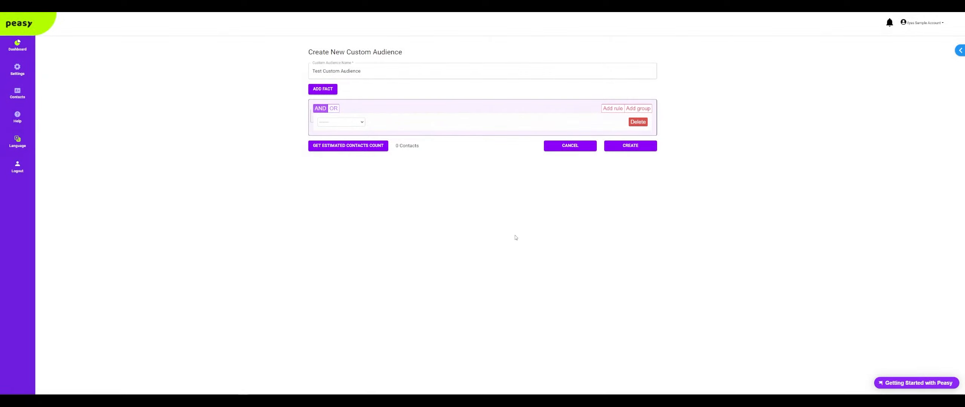
# - Define the audience rule so that colour contains "Green"
pyautogui.click(362, 122)
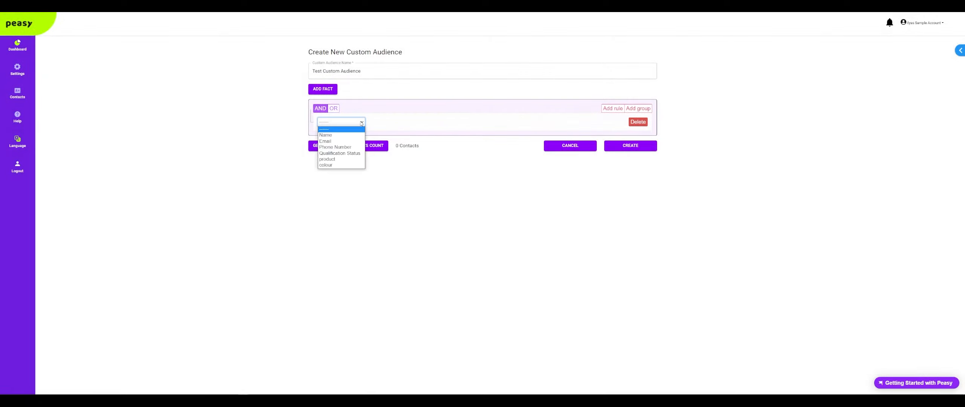
pyautogui.click(345, 166)
pyautogui.click(419, 122)
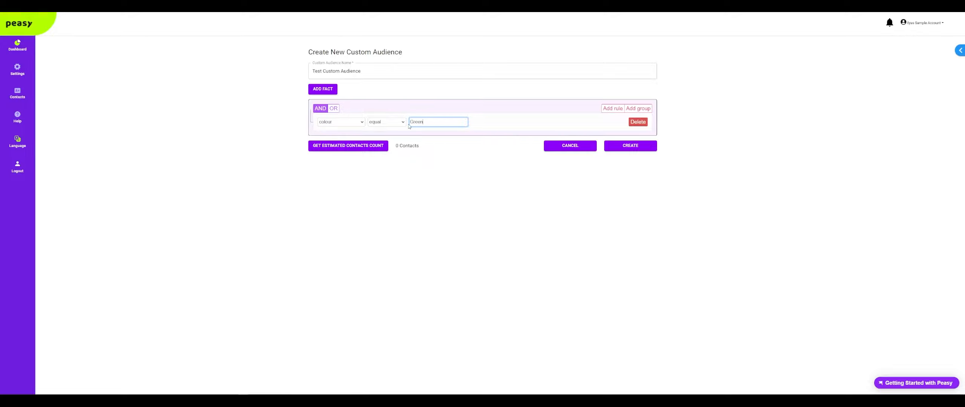
pyautogui.click(401, 122)
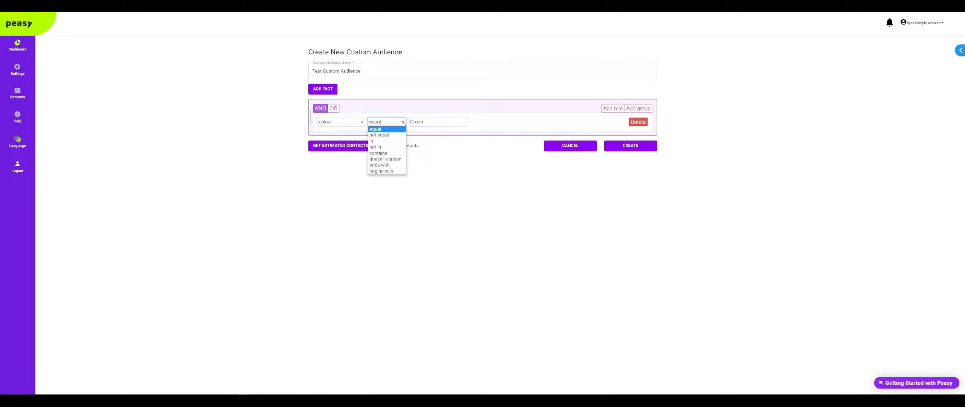
pyautogui.click(395, 154)
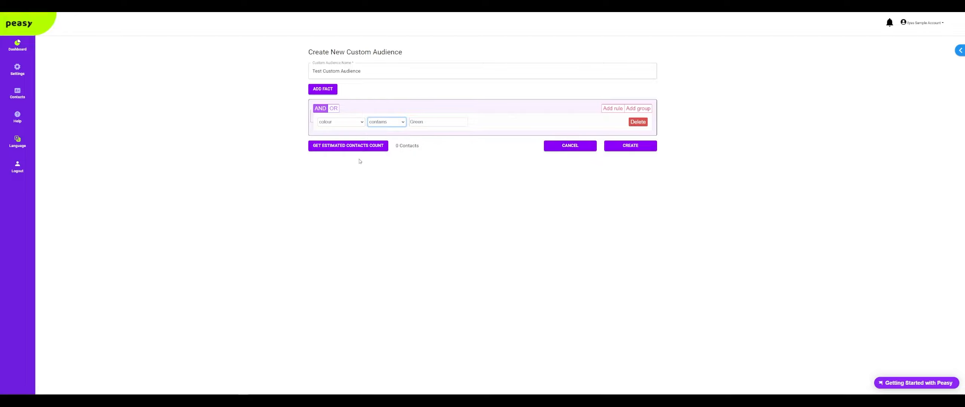
# - Get the estimated contacts count for the audience rule and examine the result
pyautogui.click(351, 148)
pyautogui.click(351, 148)
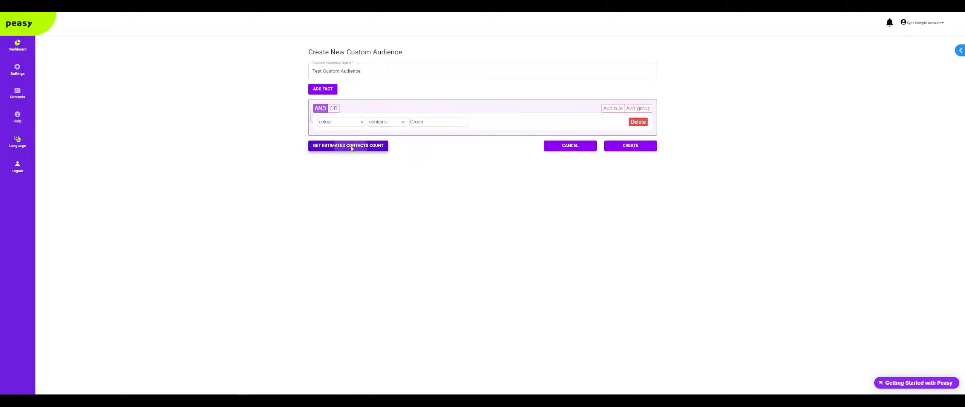
pyautogui.moveTo(398, 147); pyautogui.dragTo(422, 149)
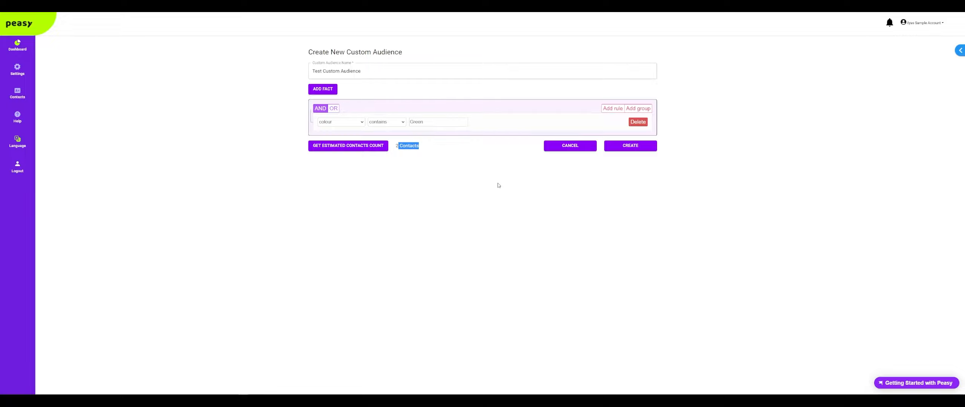
pyautogui.click(399, 147)
pyautogui.moveTo(397, 147); pyautogui.dragTo(417, 147)
pyautogui.moveTo(418, 148); pyautogui.dragTo(396, 149)
pyautogui.click(399, 149)
pyautogui.moveTo(397, 147); pyautogui.dragTo(421, 151)
pyautogui.click(626, 173)
# - Return to the dashboard and open the Custom Audience list from there
pyautogui.click(25, 48)
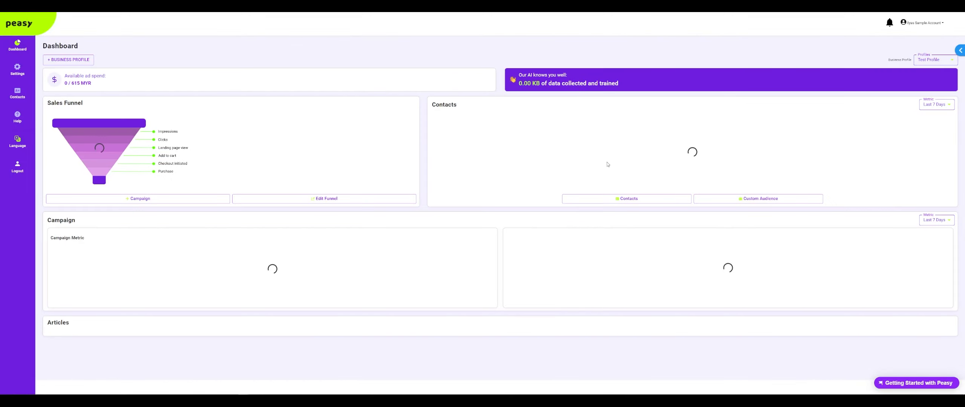
pyautogui.click(761, 199)
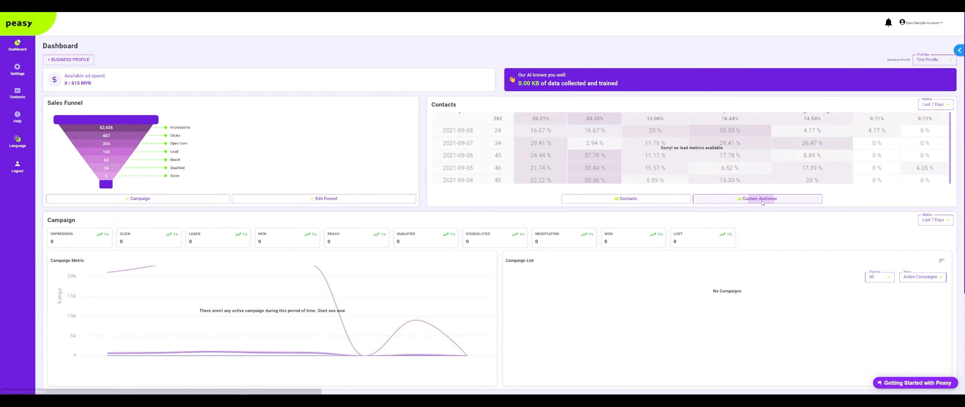